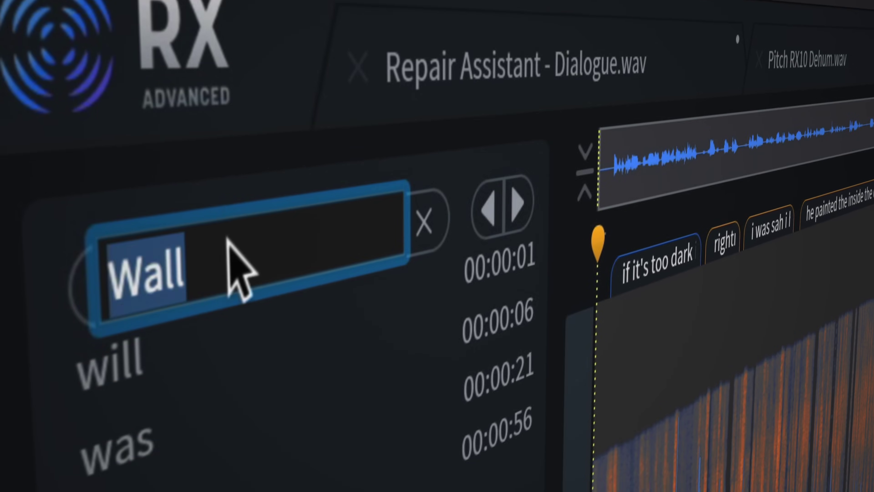
- Search the word lane for 'Space' and raise the upper frequency edge to about 10032 Hz
type("Space")
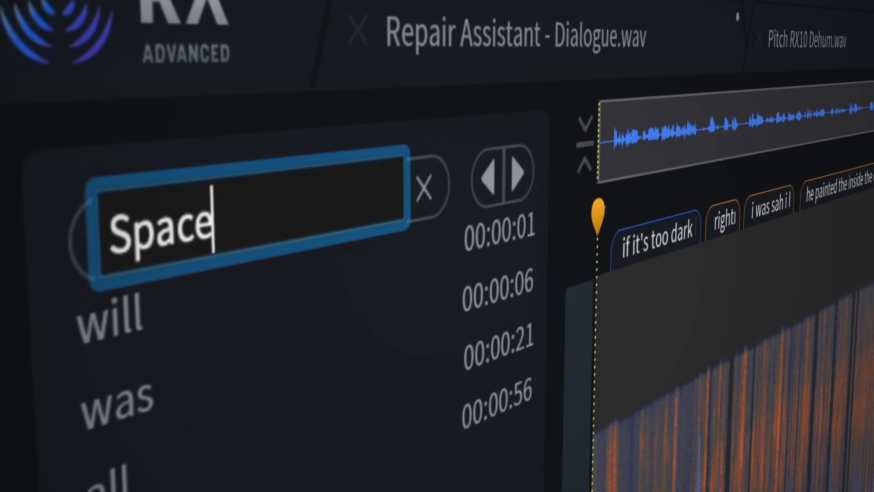
key("Return")
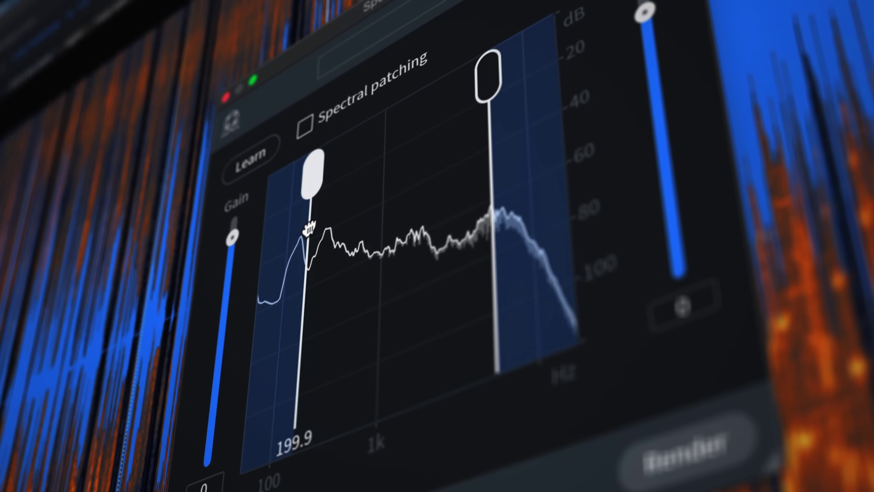
left_click_drag(491, 74, 526, 41)
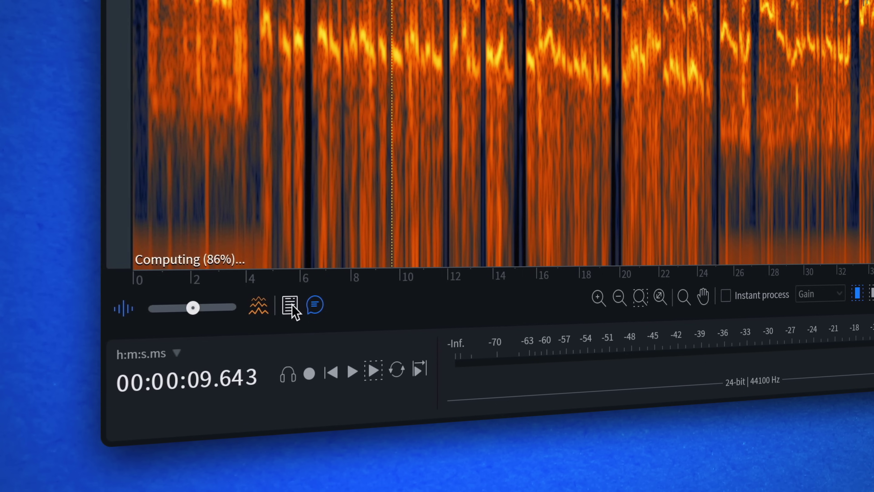
- Show the transcript's speakers list and play back all passages spoken by Speaker 2
left_click(288, 307)
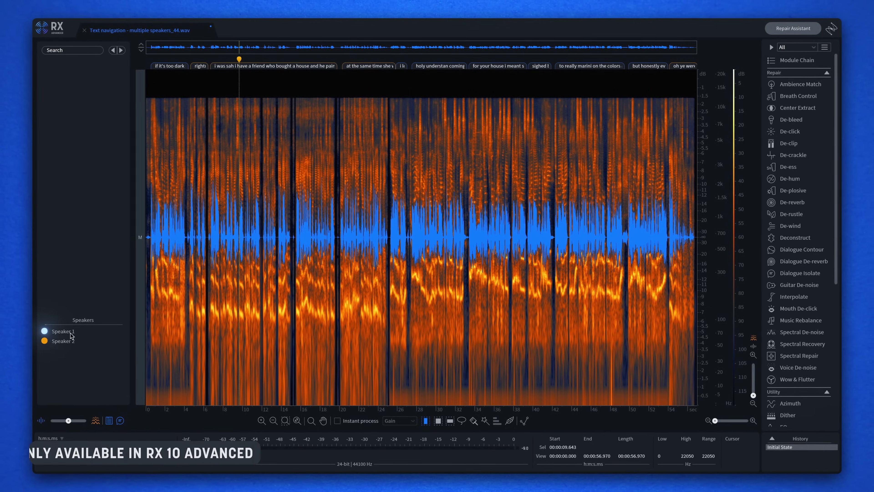
left_click(70, 341)
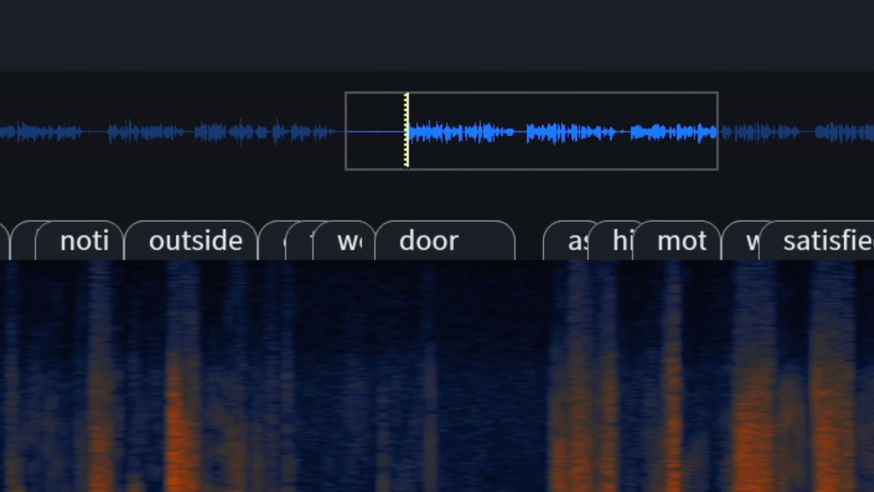
key("space")
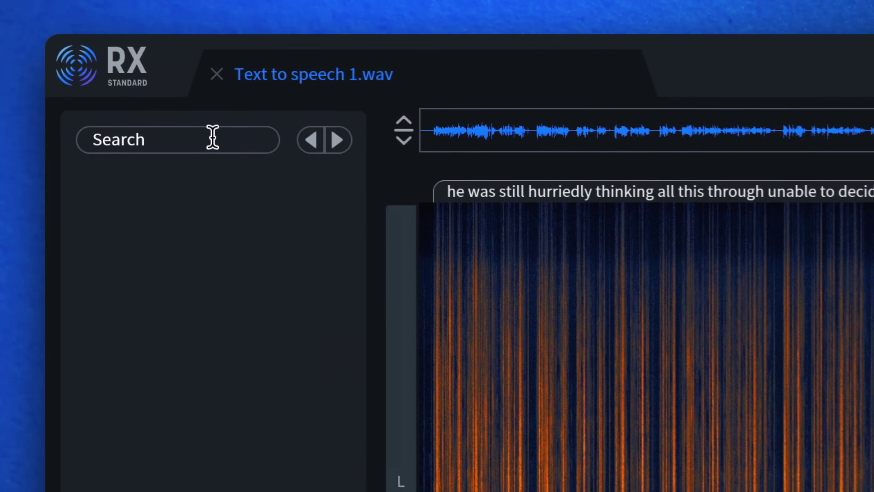
- Search the word lane for 'door' and step through its matches, ending at 00:01:56
left_click(96, 58)
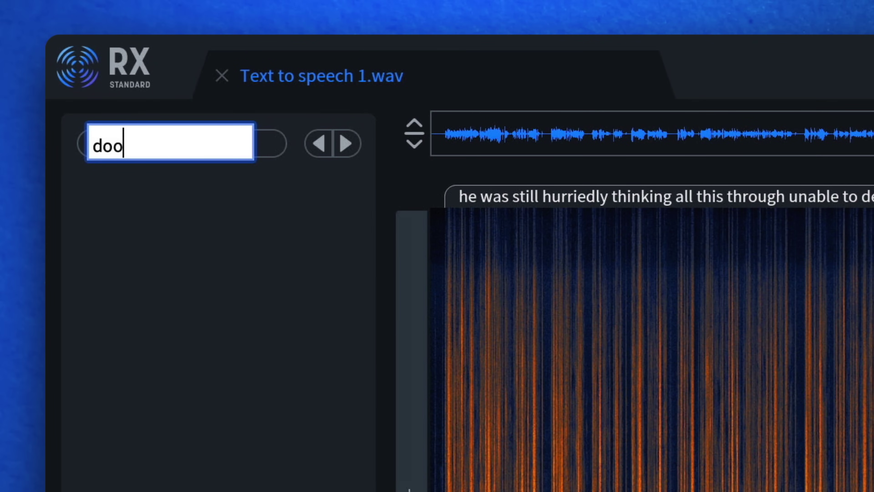
key("Return")
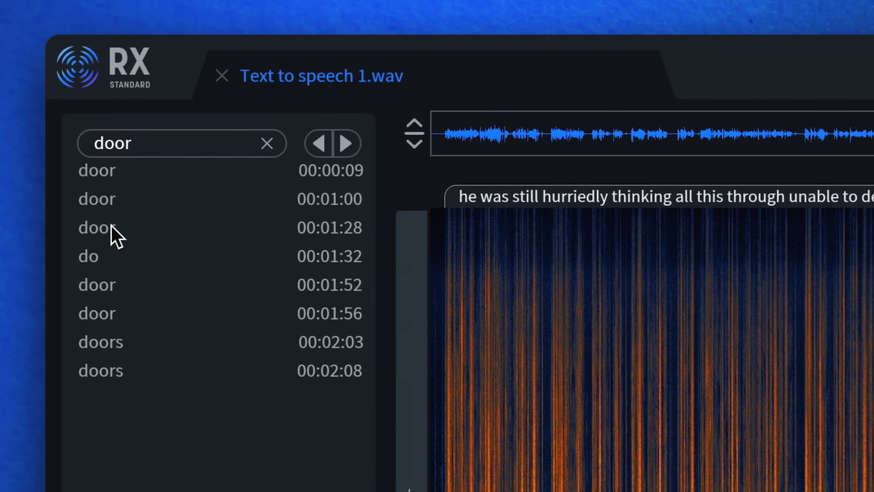
left_click(121, 286)
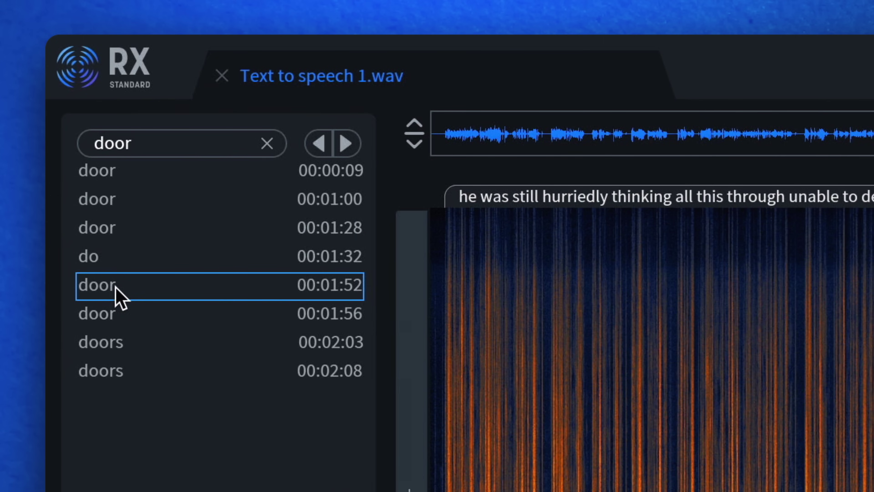
left_click(121, 315)
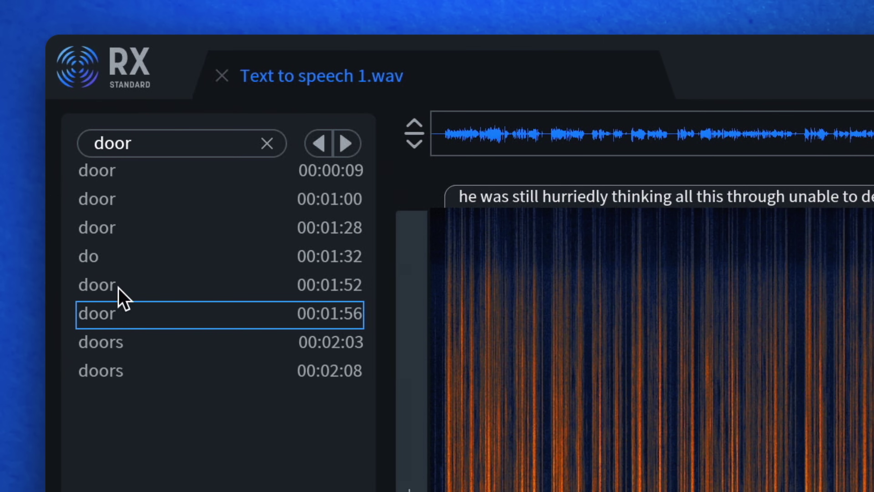
left_click(130, 202)
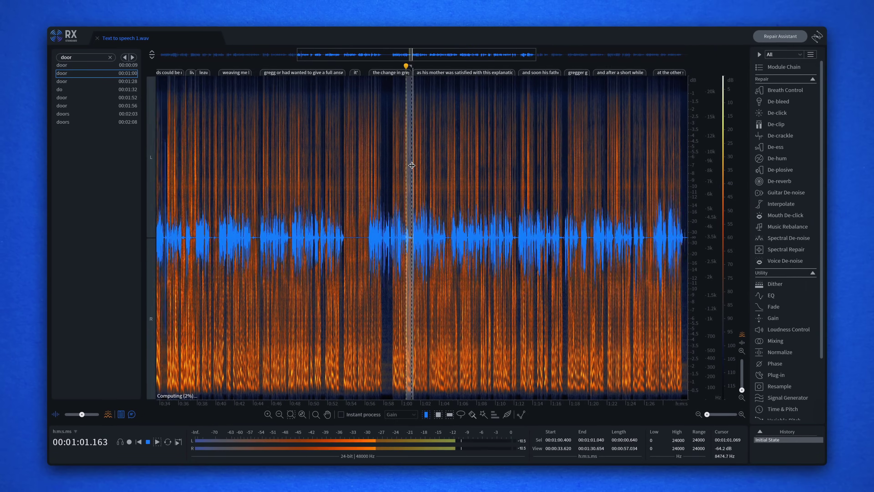
left_click(97, 66)
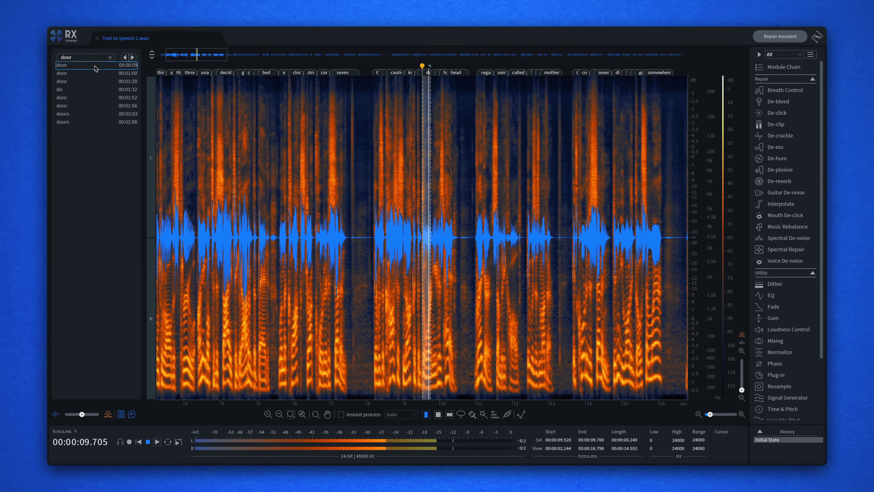
left_click(87, 114)
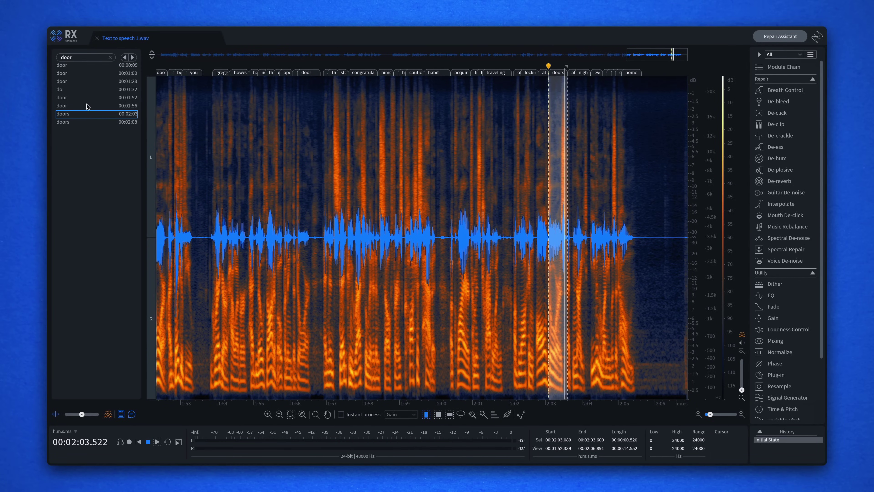
left_click(88, 106)
- Play the 'door' at 1:56, zoom in, and select just that word
key("space")
scroll(427, 287, "up", 5)
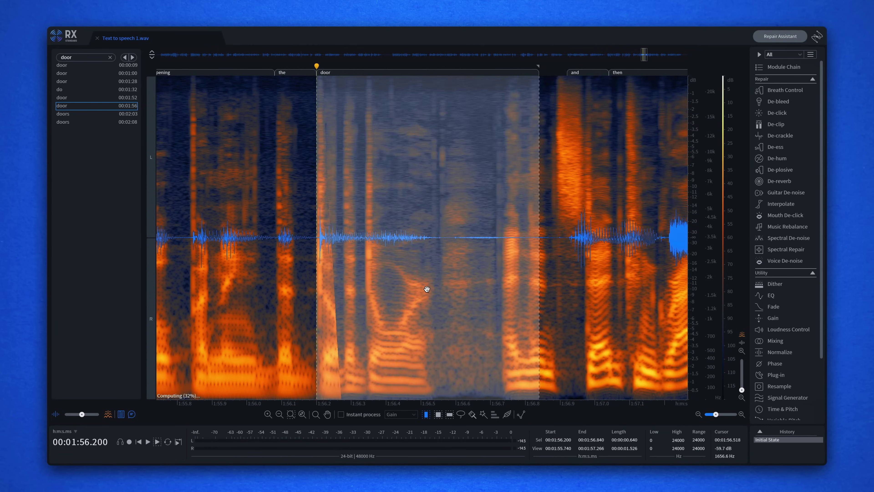
left_click(426, 286)
left_click_drag(315, 269, 564, 241)
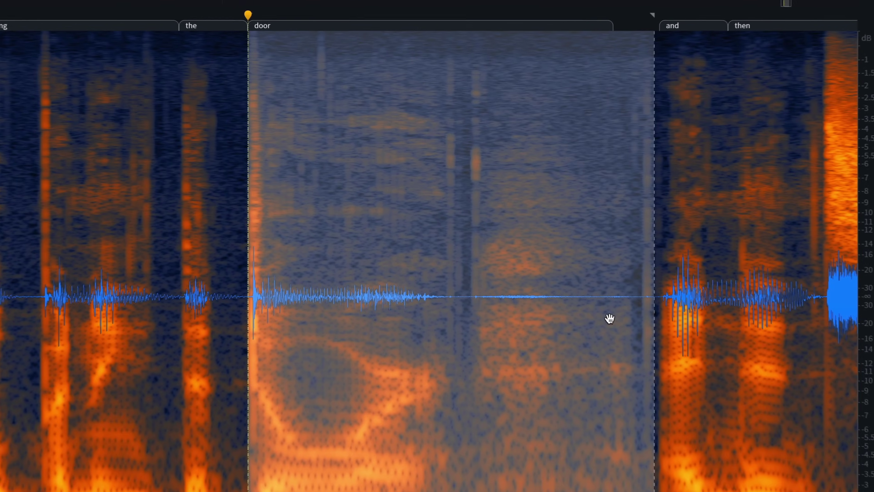
- Copy the selected 'door' and delete the 'door' at 1:00.412–1:01.173
right_click(422, 150)
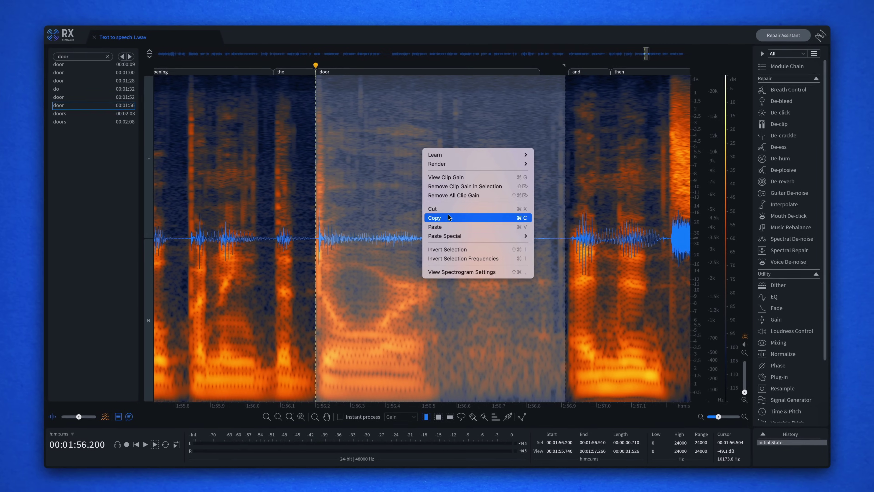
left_click(448, 216)
left_click(87, 74)
left_click_drag(394, 221, 518, 221)
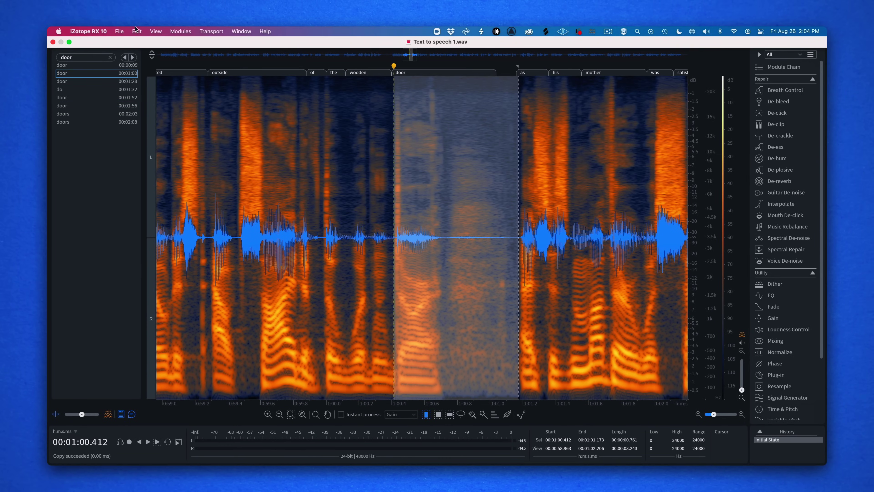
left_click(136, 31)
left_click(155, 186)
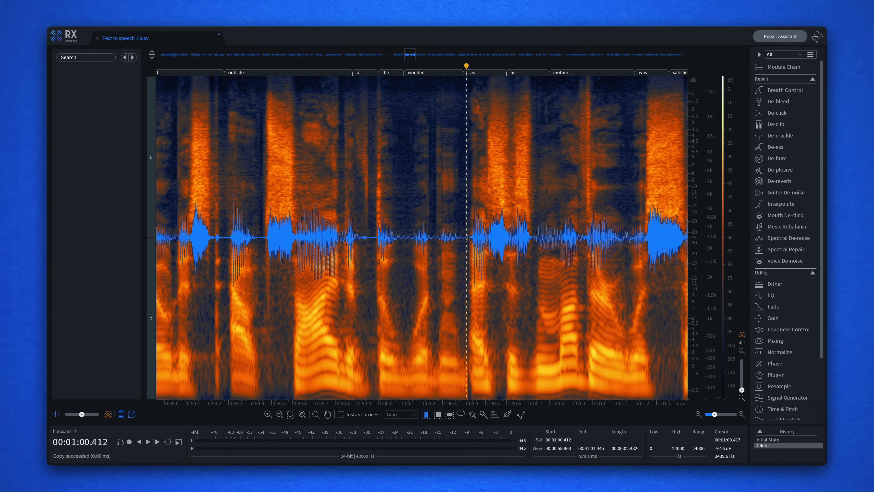
- Insert the copied 'door' into the gap with Paste Special > Insert
right_click(467, 238)
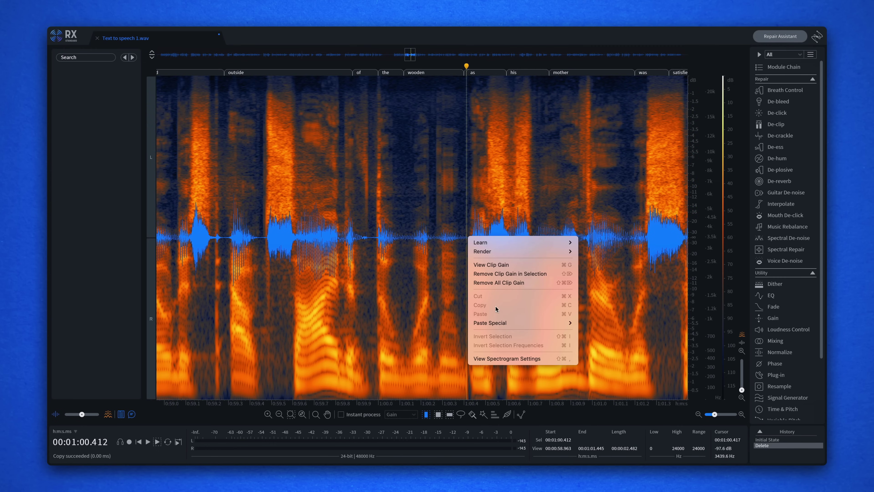
mouse_move(500, 322)
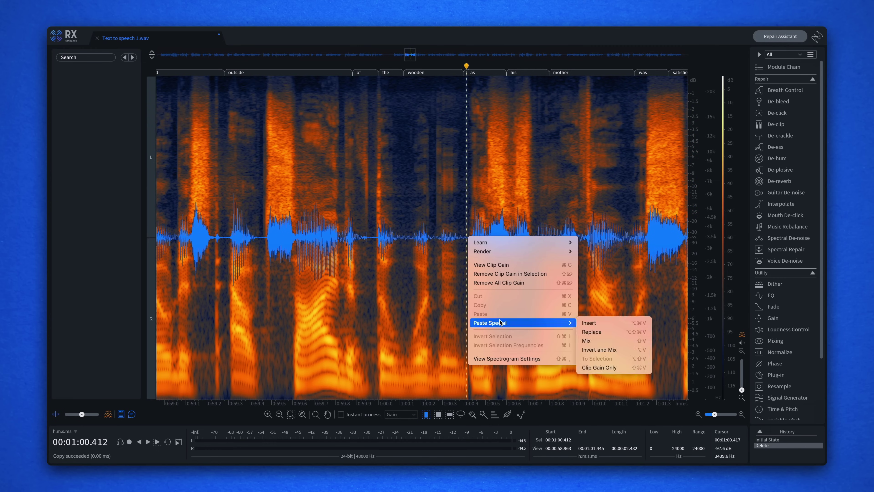
left_click(593, 322)
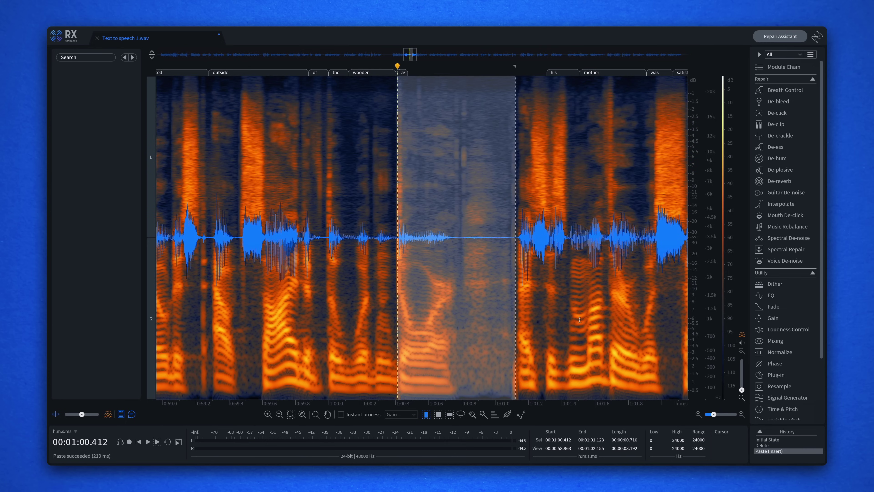
- Compare the original and edited passages by undoing, playing, and redoing the edits
key("ctrl+z")
key("ctrl+z")
left_click(159, 194)
key("space")
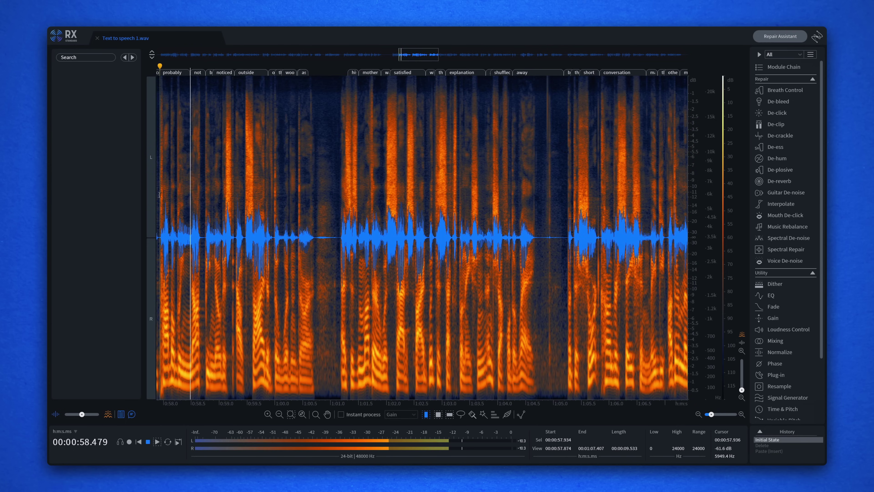
key("space")
key("ctrl+shift+z")
key("ctrl+shift+z")
key("space")
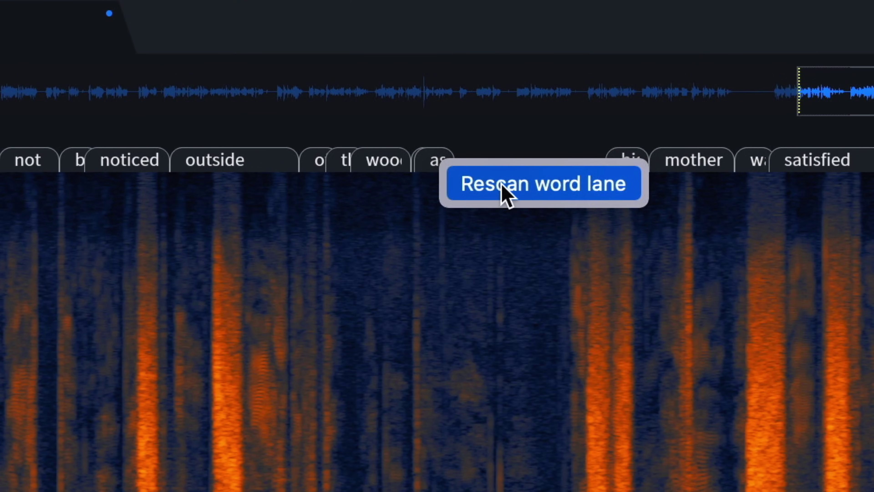
- Rescan the word lane after the 'door' replacement edit
left_click(502, 188)
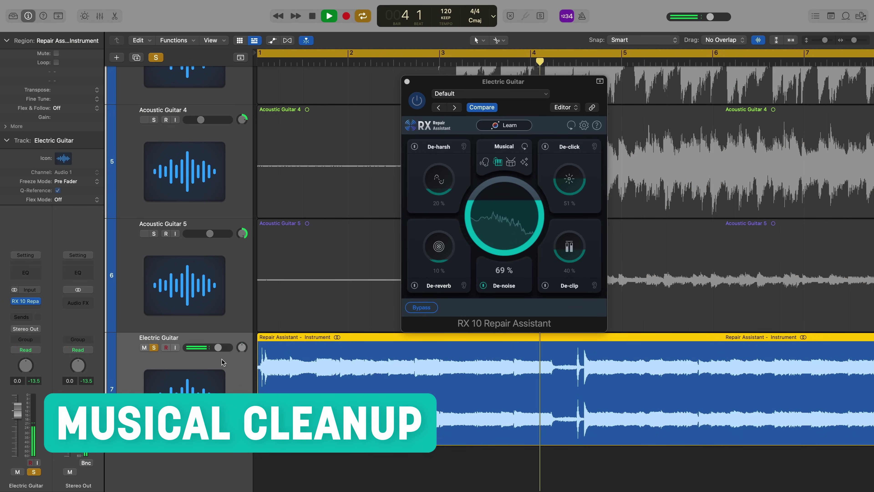
- Play the project, set Vocal 1's Repair Assistant De-noise to 85 %, and compare using Bypass
left_click(344, 328)
key("space")
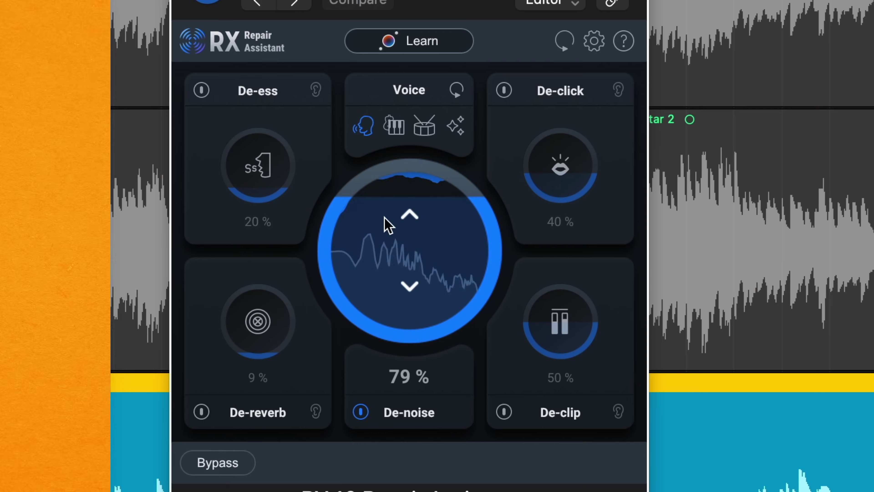
left_click_drag(386, 225, 384, 183)
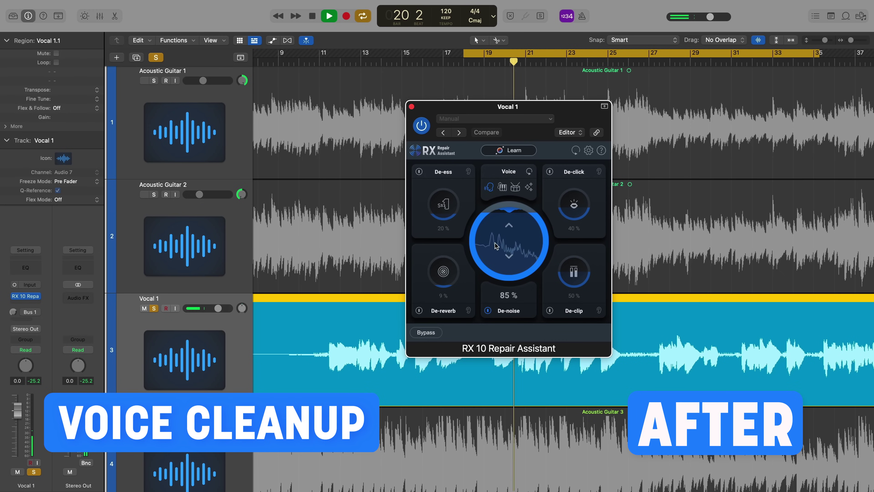
left_click(435, 335)
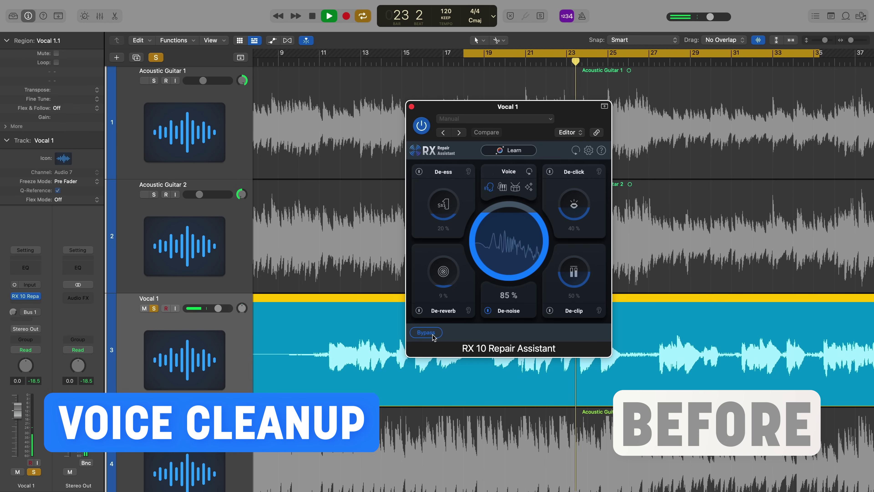
left_click(426, 332)
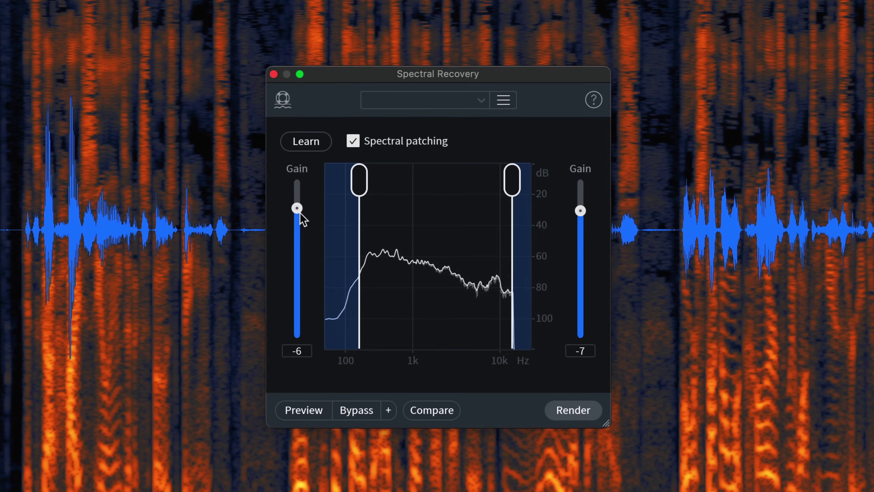
- Set both Spectral Recovery gains to 0, render onto VOIP Interview, and move the playhead to about 4.7 s
mouse_move(298, 204)
left_mouse_down()
mouse_move(297, 181)
mouse_move(296, 194)
left_mouse_up()
left_click_drag(695, 264, 695, 258)
left_click_drag(695, 188, 695, 185)
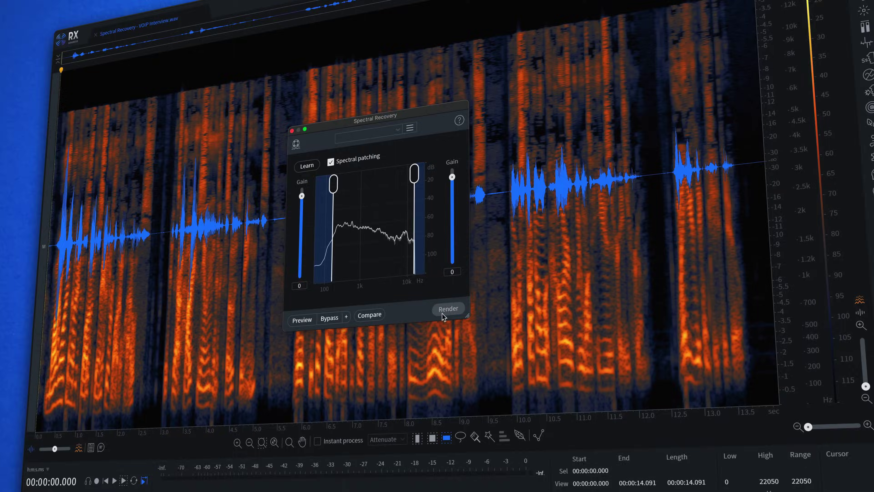
left_click(444, 310)
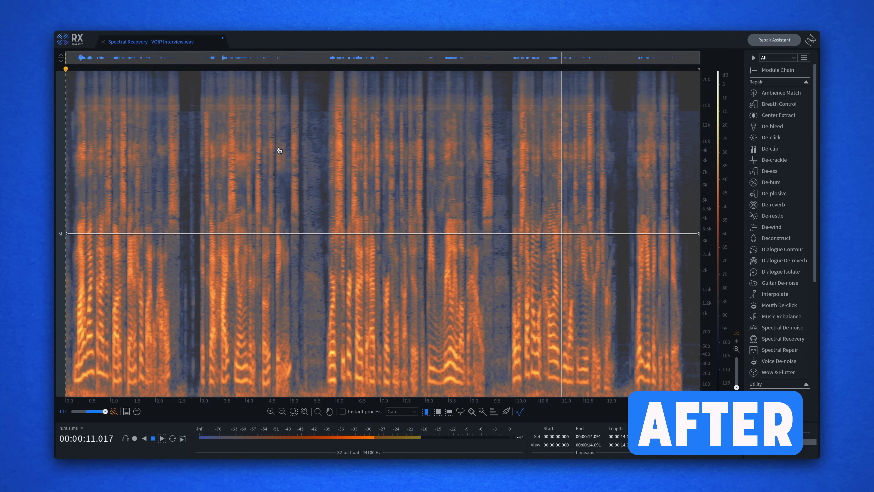
left_click(278, 149)
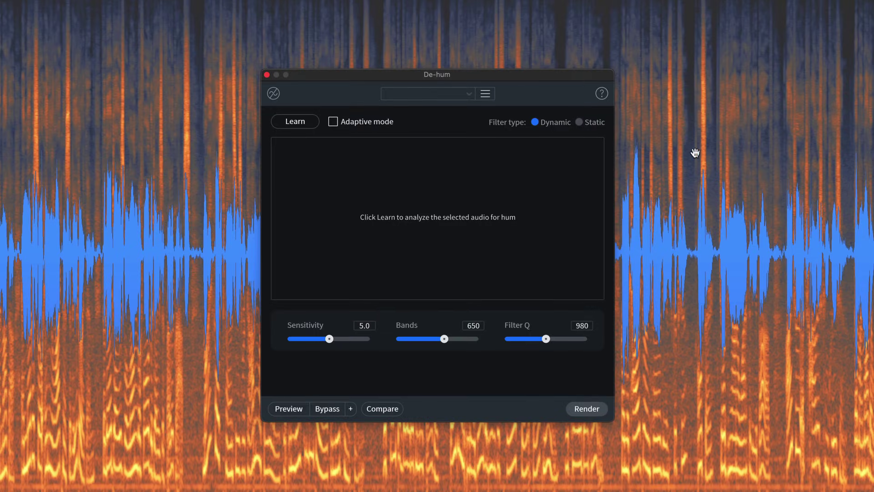
- Enable Adaptive mode in De-hum and render it on the hum clip
left_click(353, 125)
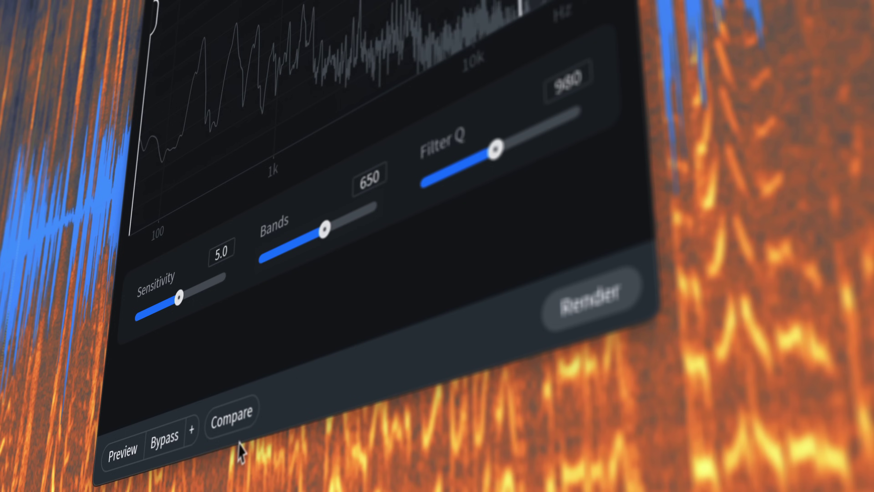
left_click(614, 293)
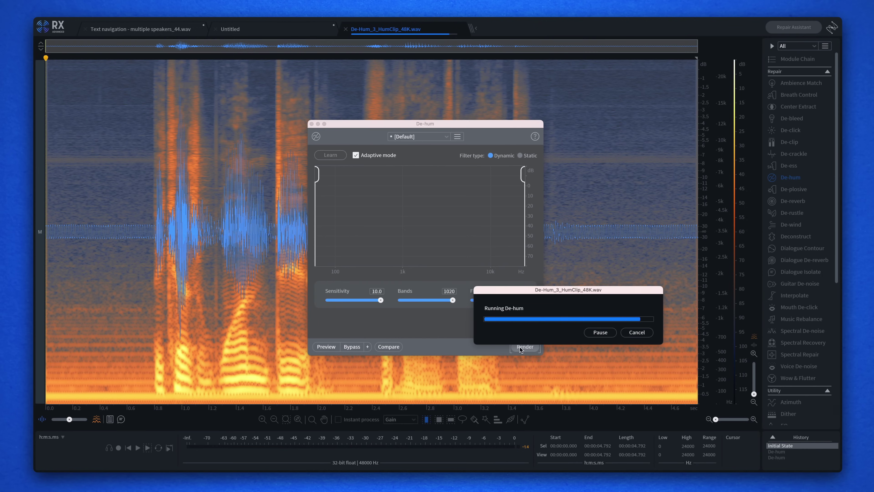
left_click(521, 346)
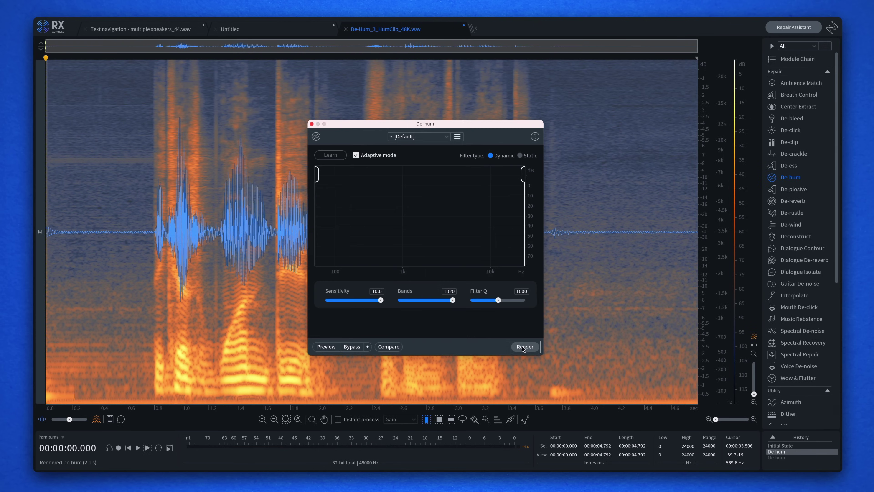
- Compare against the original, then render De-hum on the low hum band of Pitch RX10 Dehum 2
key("space")
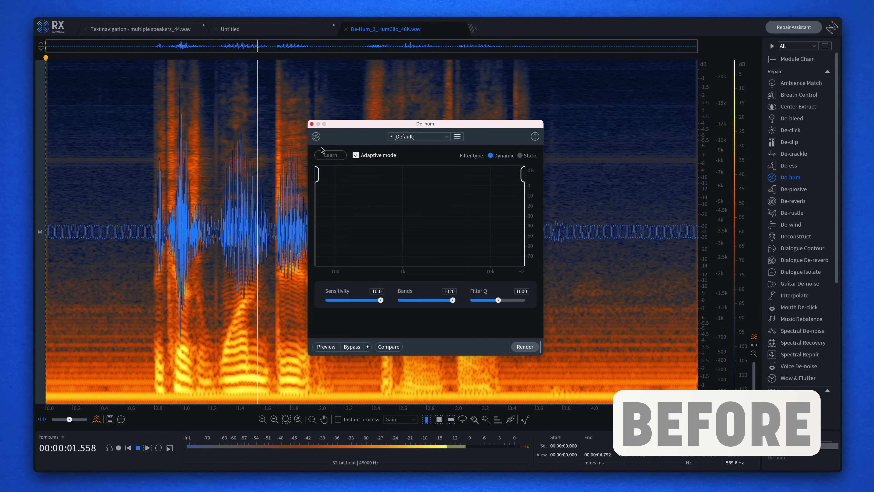
left_click(312, 124)
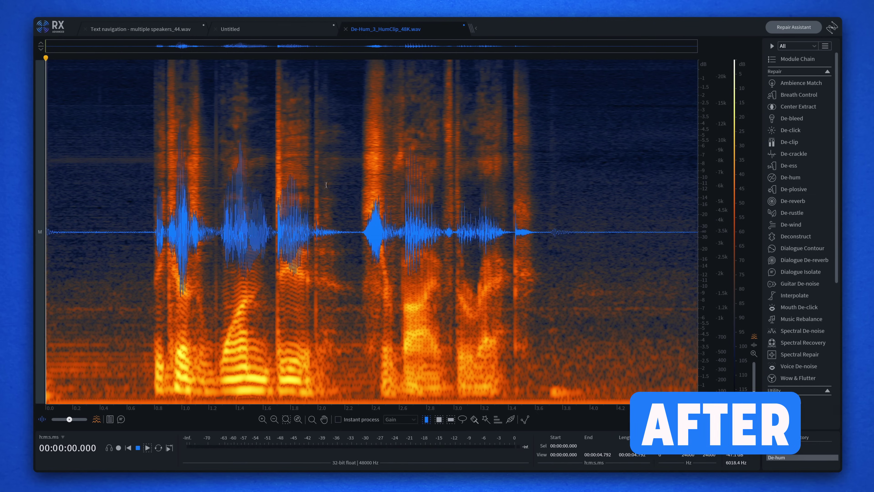
key("space")
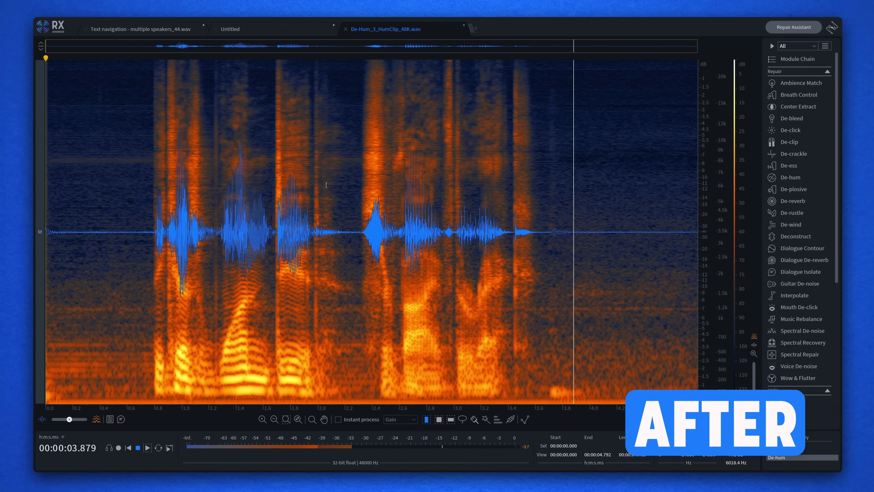
key("space")
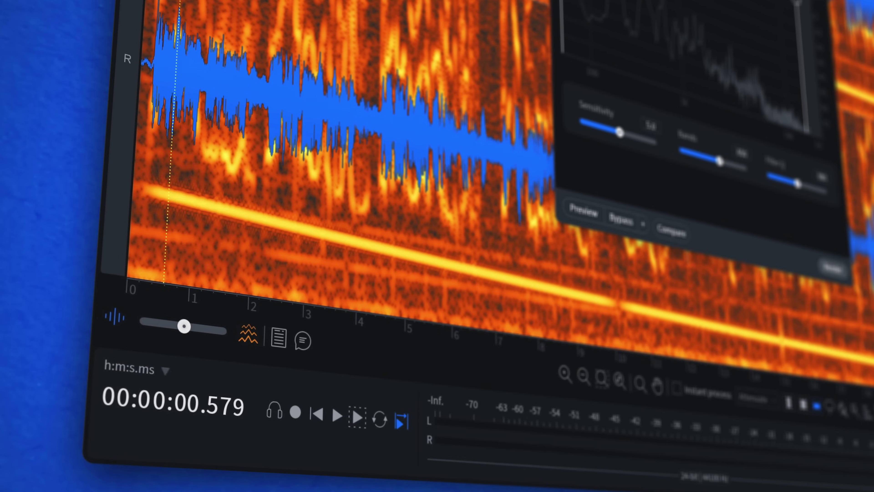
left_click_drag(170, 178, 145, 256)
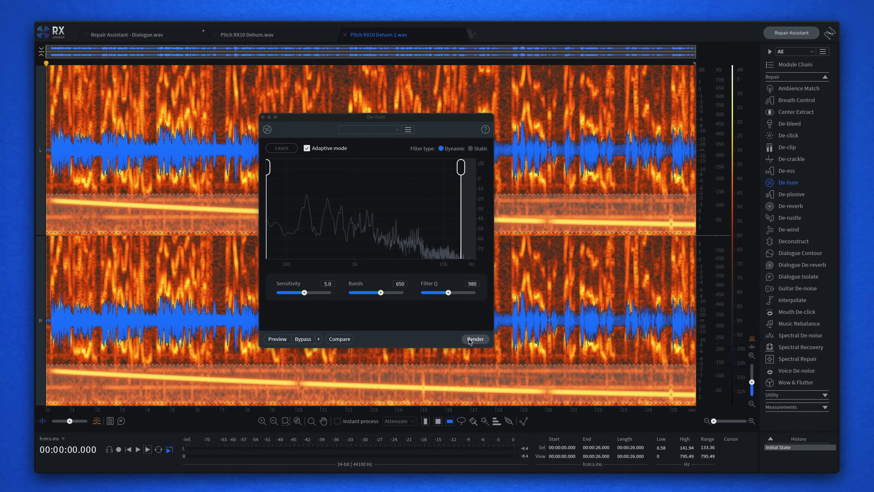
left_click(476, 338)
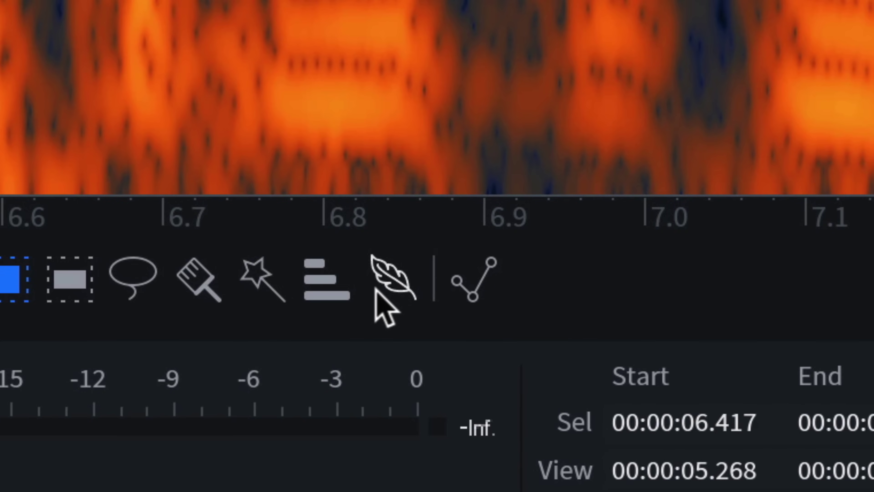
- Turn on feathering, set time feathering to 250 ms, and render the -Inf gain cut on the region
left_click(390, 292)
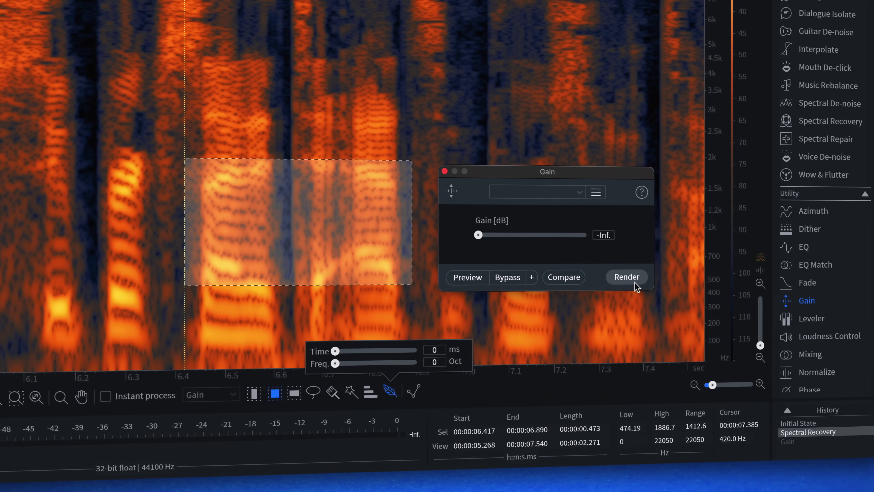
left_click(635, 282)
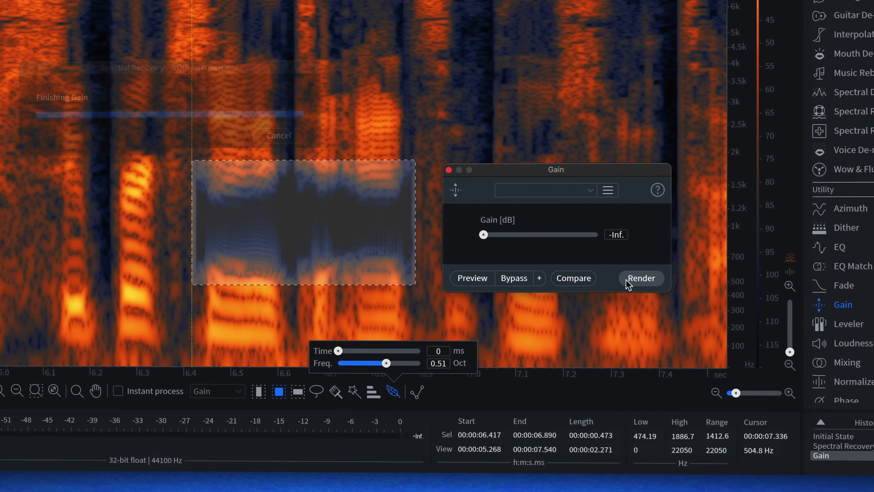
left_click(639, 278)
left_click_drag(336, 351, 381, 350)
left_click(640, 278)
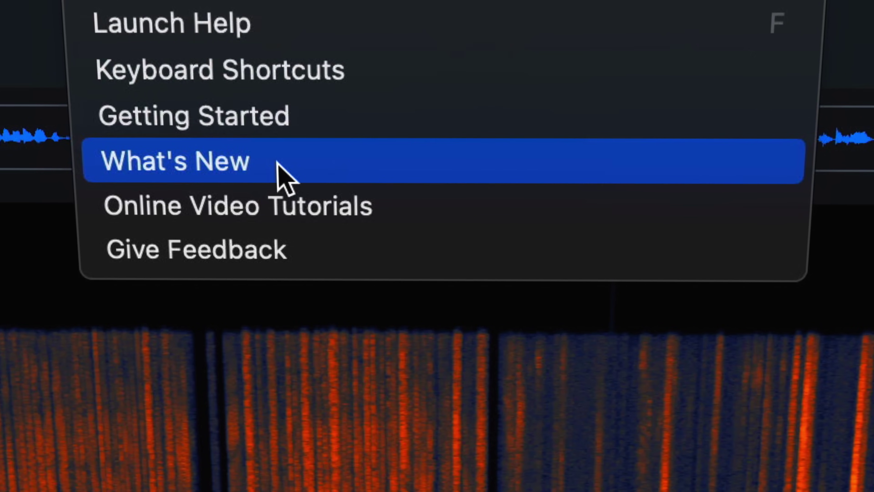
- Open the What's New tour and page through Spectral Recovery, Dynamic De-hum and Repair Assistant
left_click(277, 161)
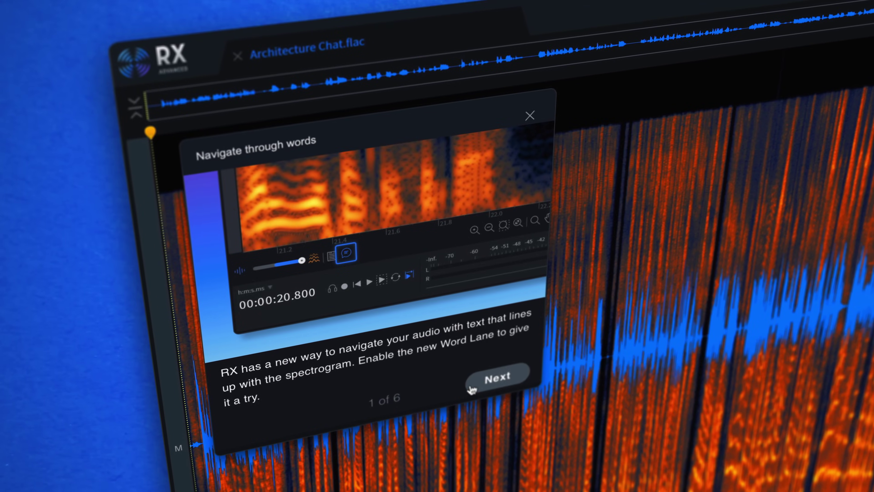
left_click(512, 382)
left_click(513, 383)
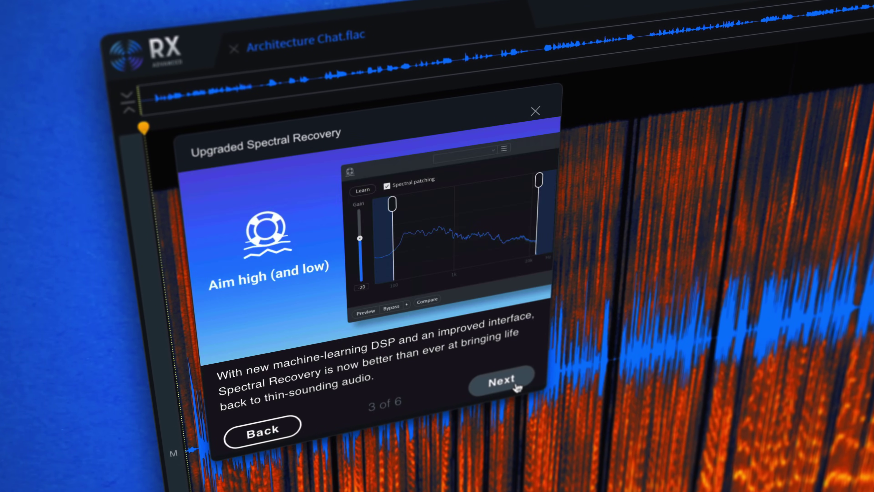
left_click(516, 385)
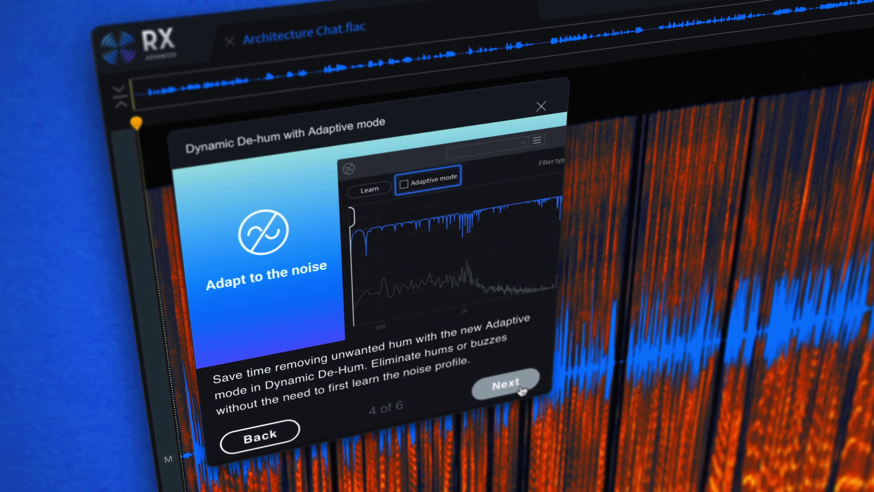
left_click(517, 387)
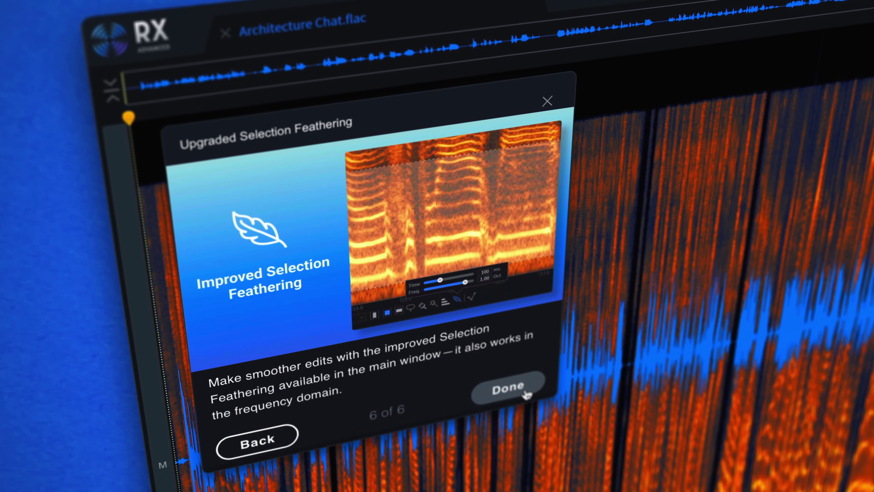